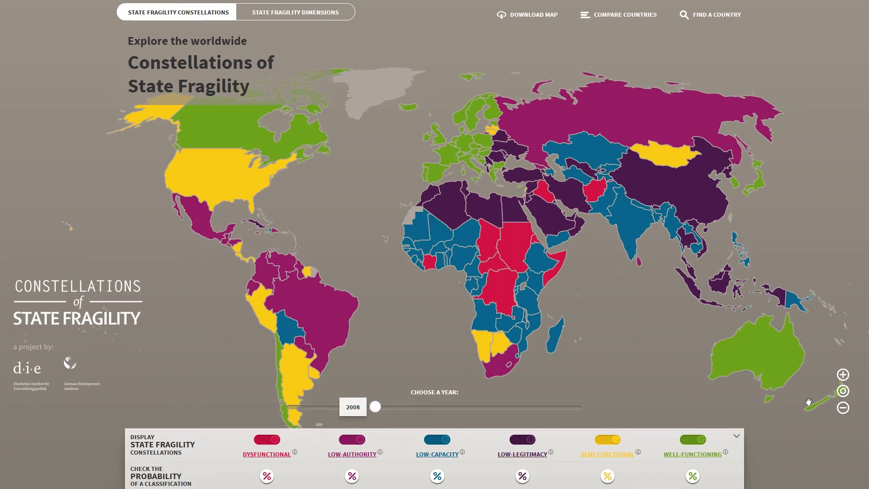
Zoom in on the Americas, set the map year to 2015, and show Chile's details.
left_click(843, 376)
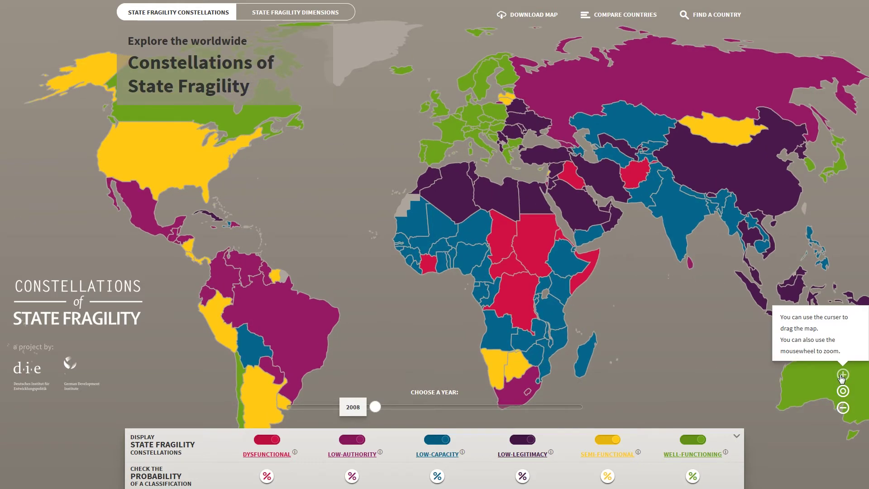
left_click(842, 375)
left_click_drag(562, 313, 333, 356)
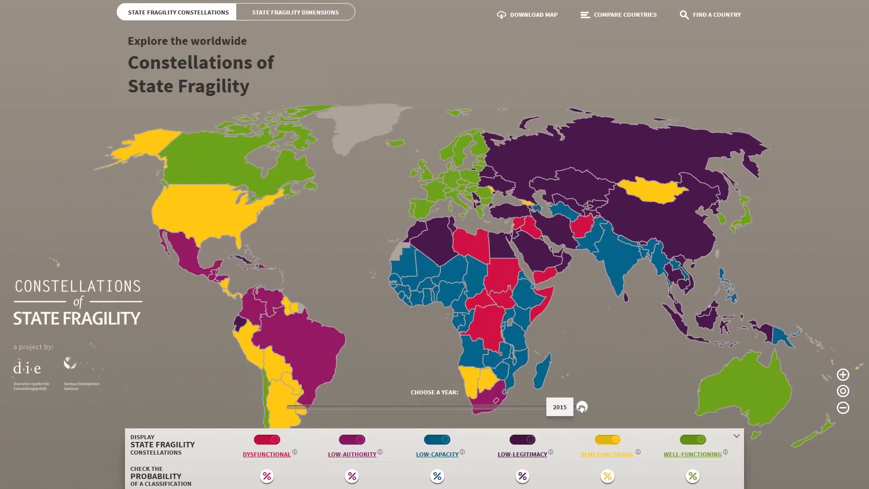
left_click_drag(582, 408, 417, 410)
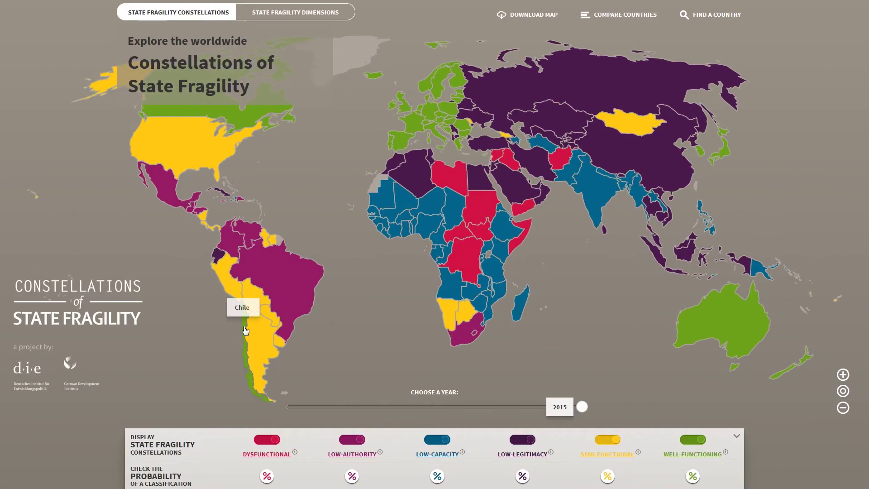
left_click(106, 331)
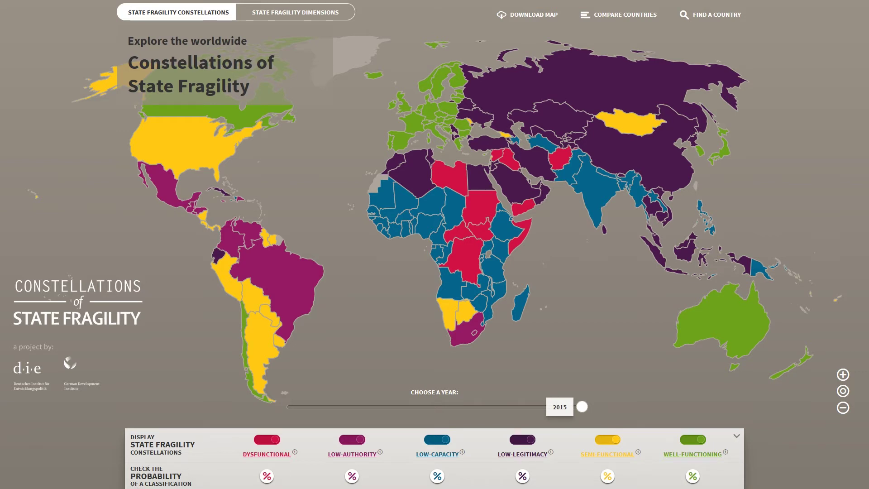
left_click(438, 478)
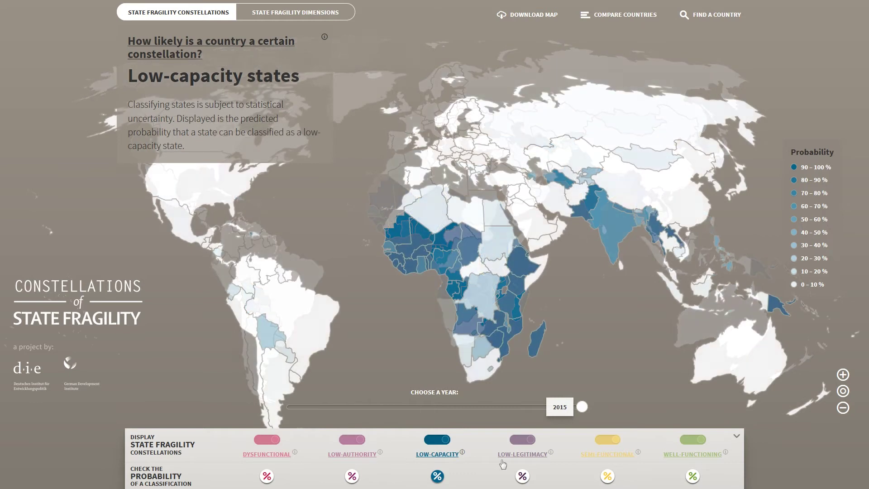
left_click(606, 476)
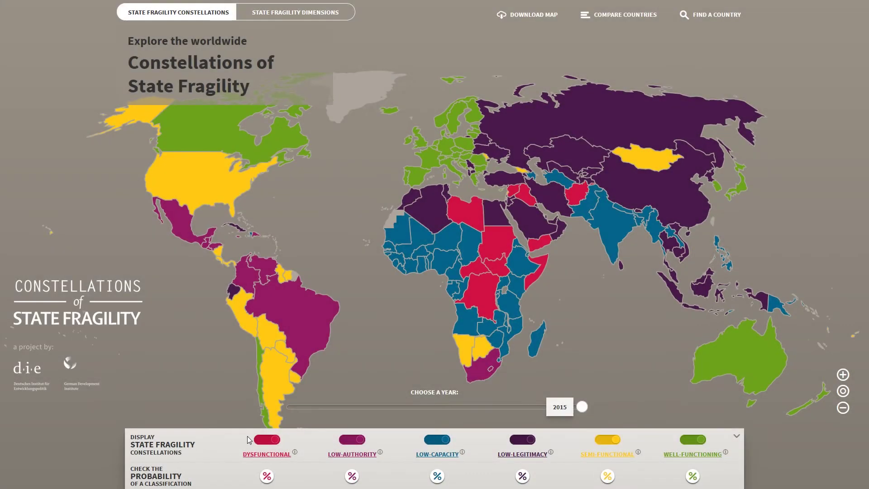
left_click(278, 442)
left_click(612, 443)
left_click(692, 443)
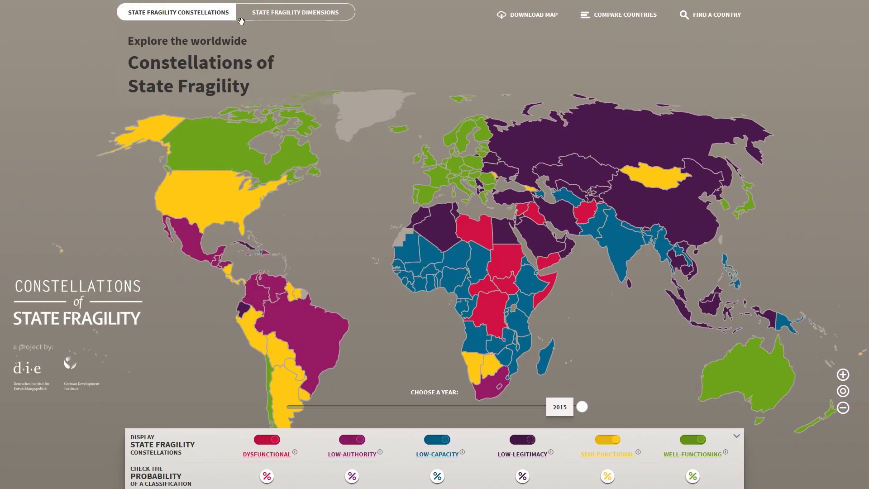
left_click(323, 18)
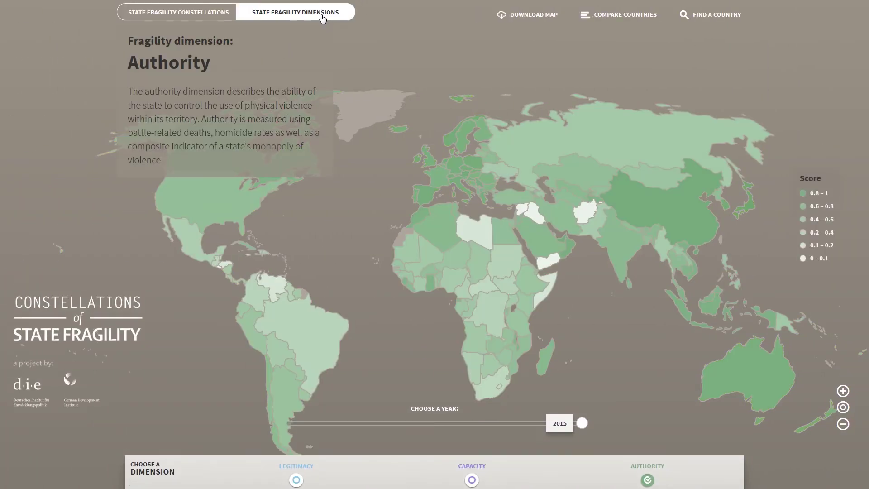
left_click(296, 480)
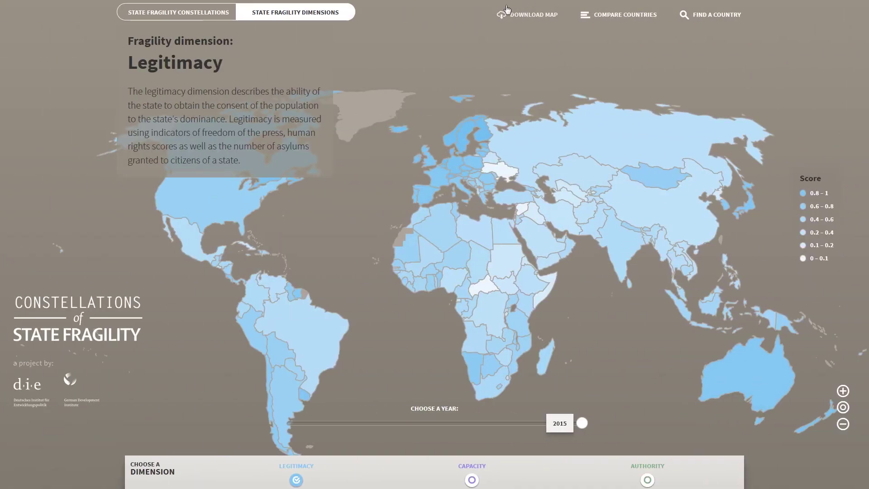
left_click(224, 21)
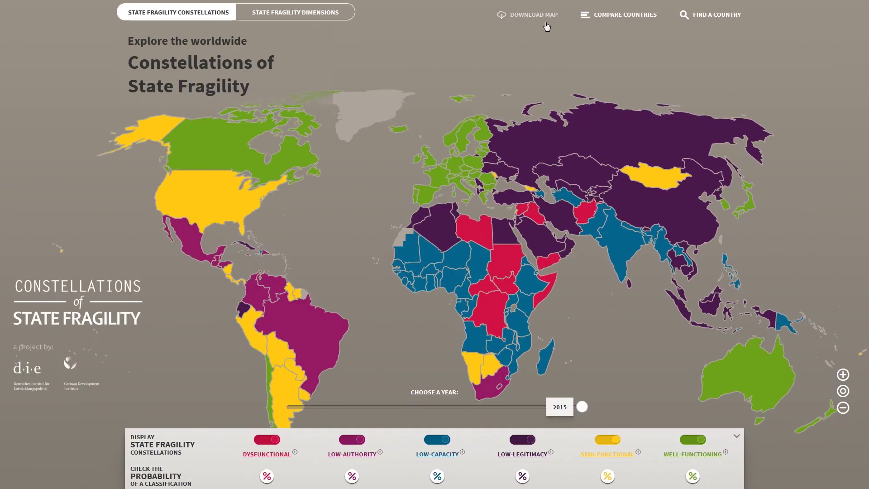
Search for Kenya, then for Kenya 2011, to bring up Kenya on the 2011 map.
left_click(737, 15)
type("K")
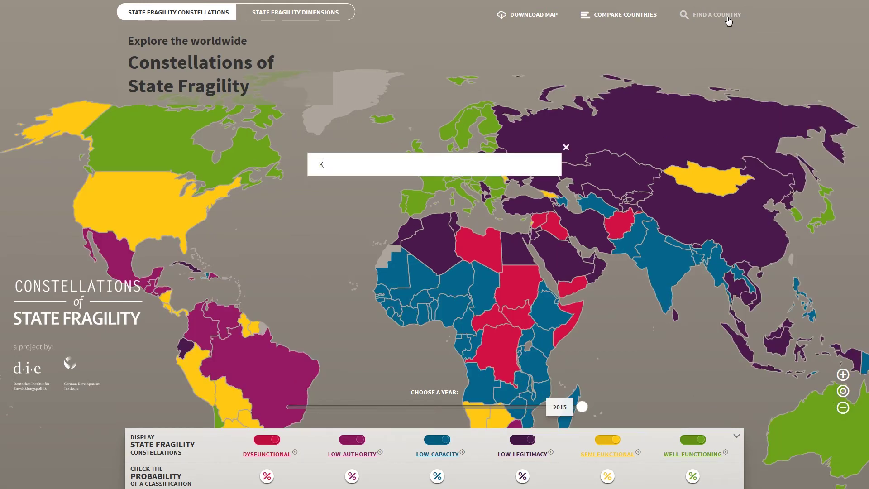
type("enya")
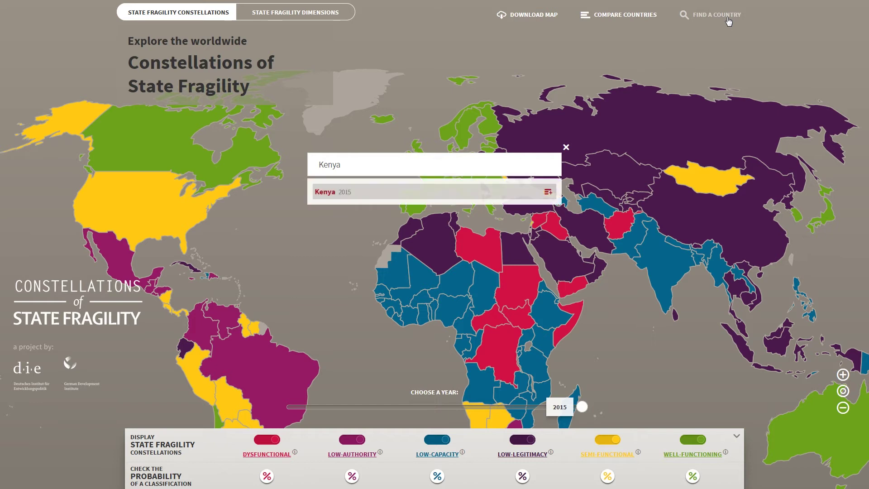
key("Return")
left_click(695, 17)
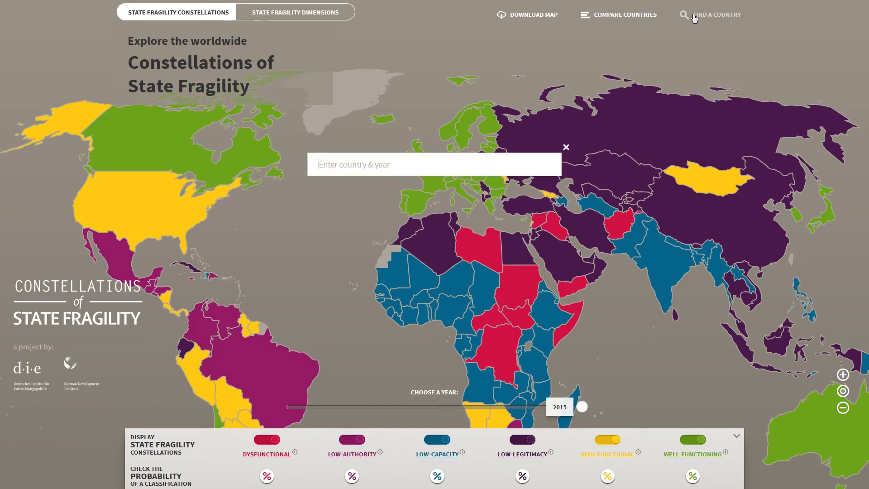
type("Kenya 2011")
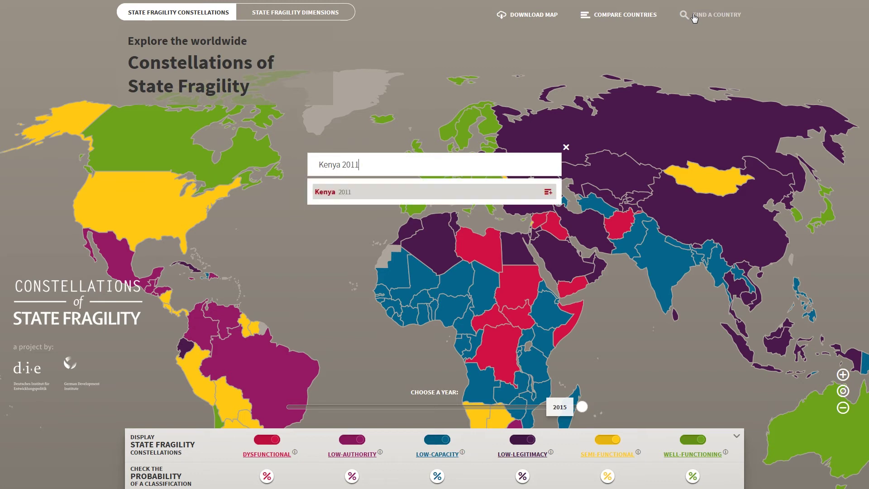
key("Return")
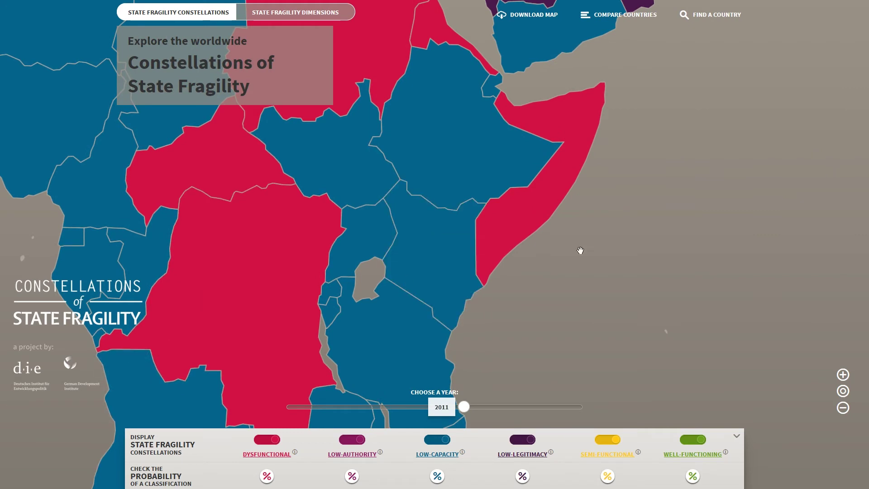
Add Venezuela, Iran and Mongolia for 2011 to the country comparison list.
left_click(628, 19)
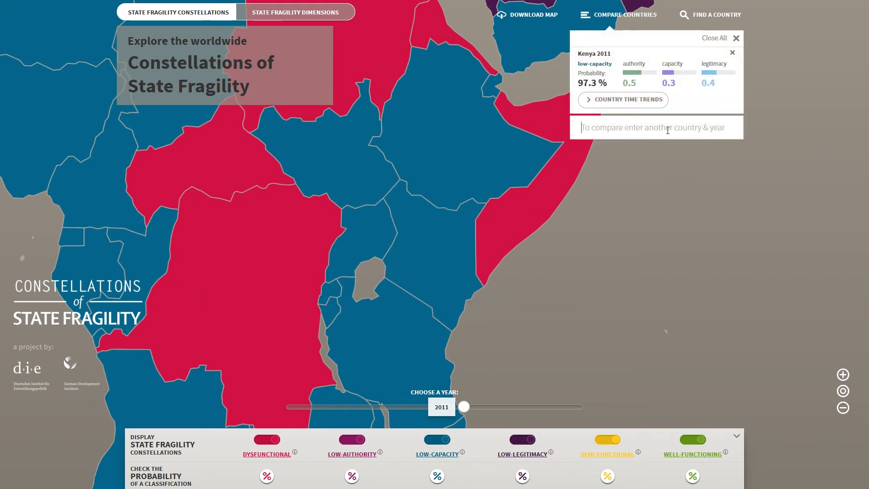
type("Venezuela")
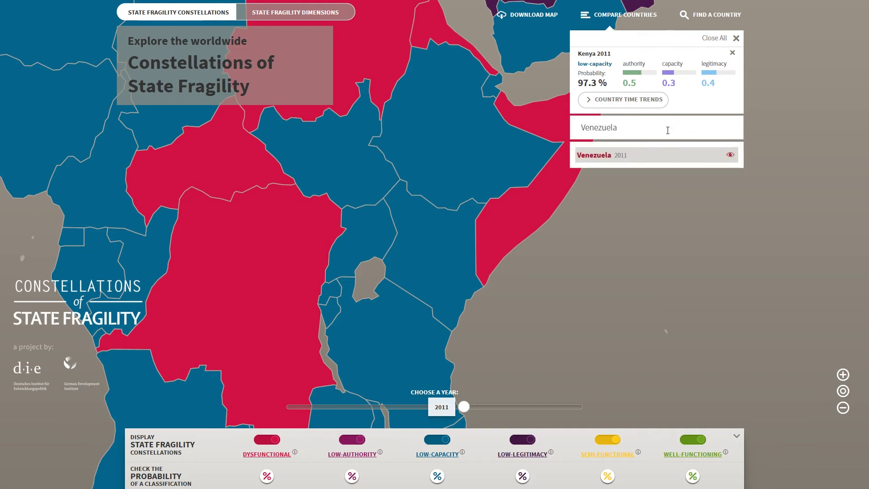
key("Return")
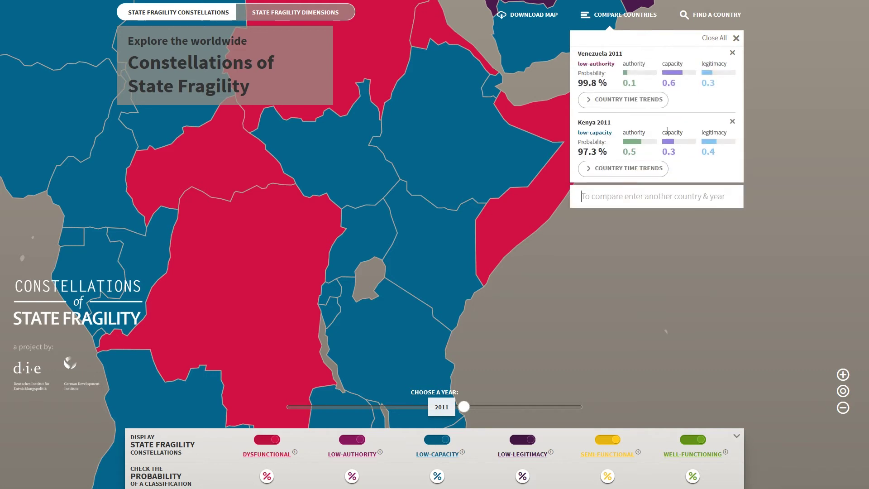
type("Iran")
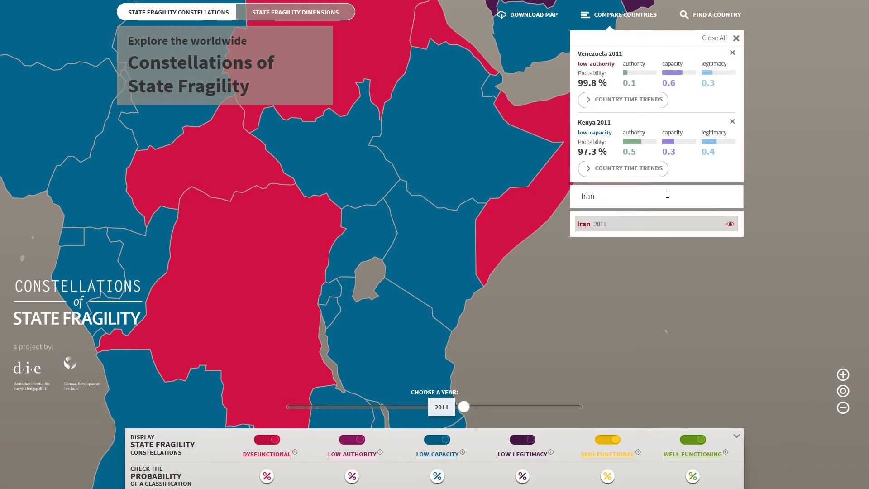
key("Return")
type("Mongoli")
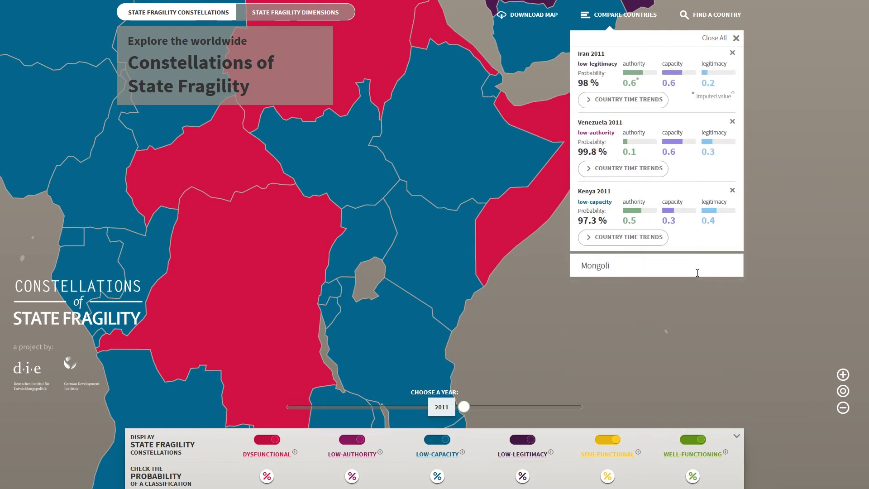
key("Return")
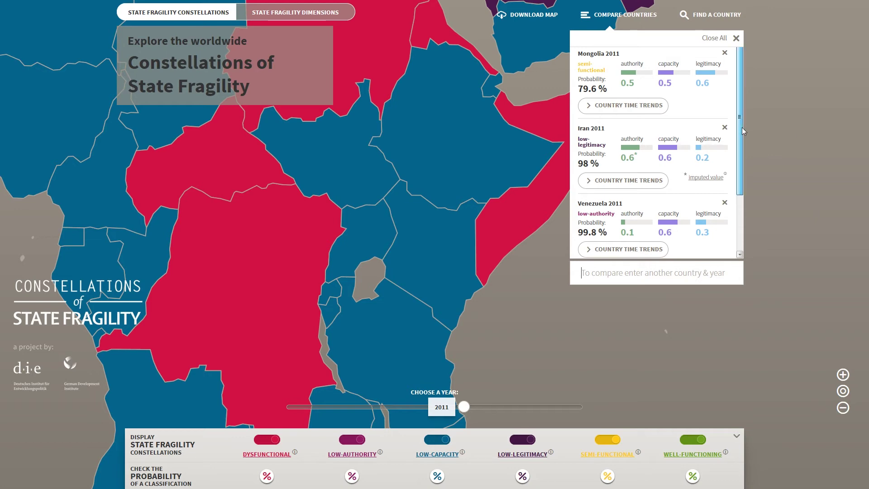
scroll(738, 149, "down", 2)
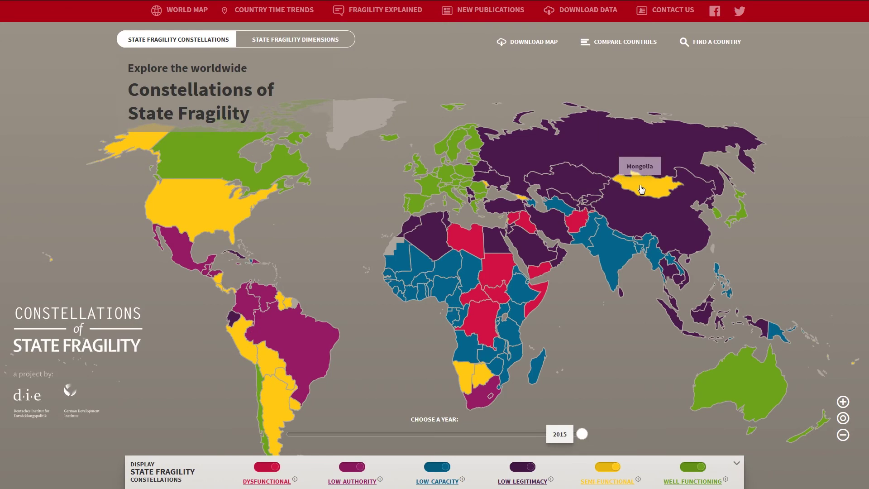
Open Mongolia's country time trends and view its constellation probabilities over time.
left_click(642, 189)
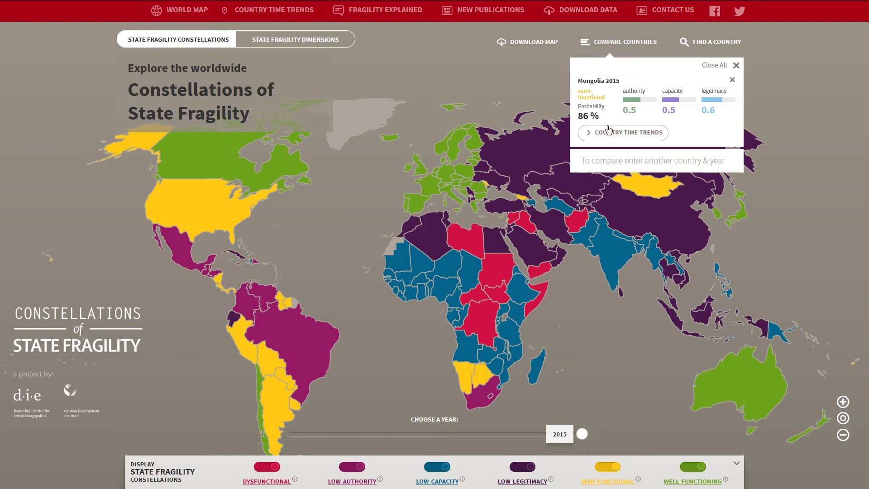
left_click(602, 140)
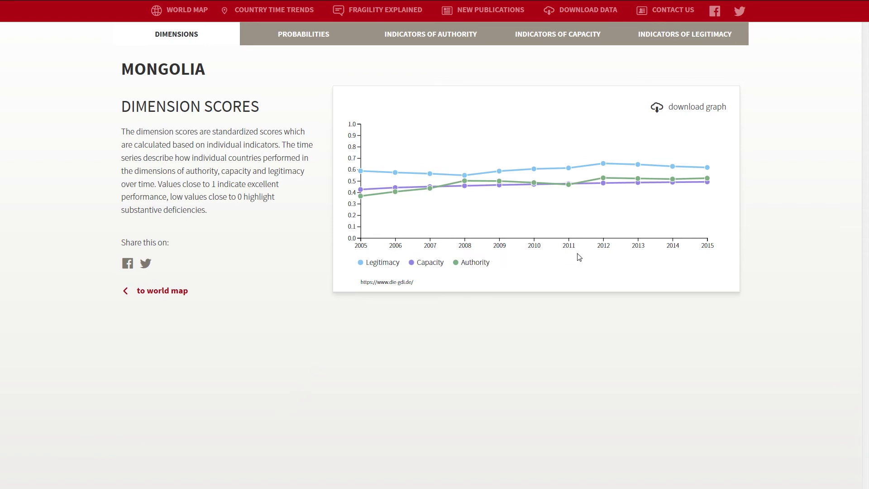
left_click(312, 39)
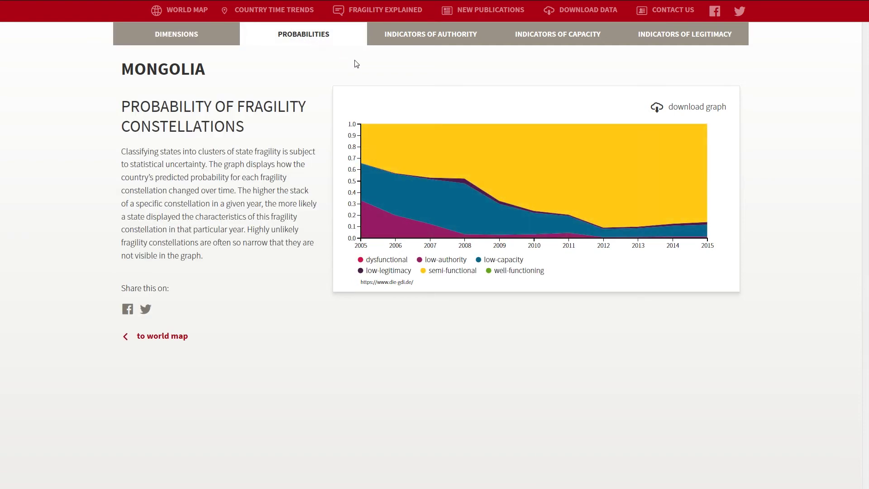
View Mongolia's authority, capacity and legitimacy indicators, then return to the world map.
left_click(456, 40)
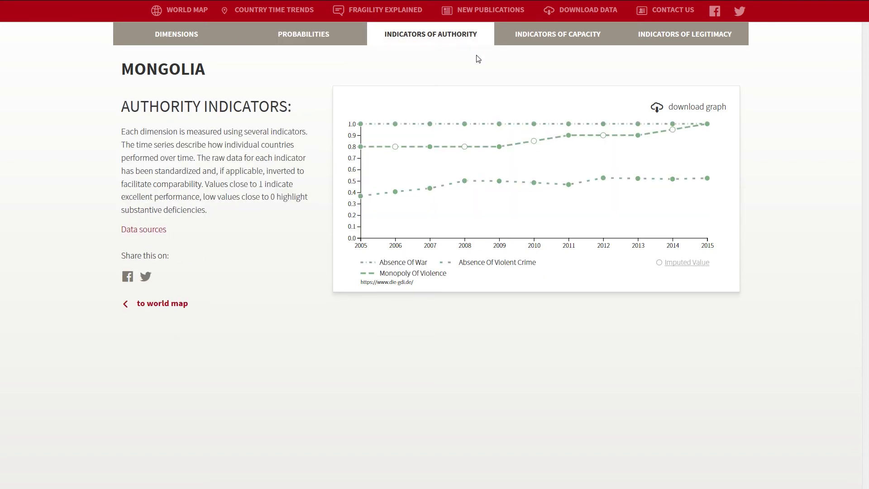
left_click(566, 40)
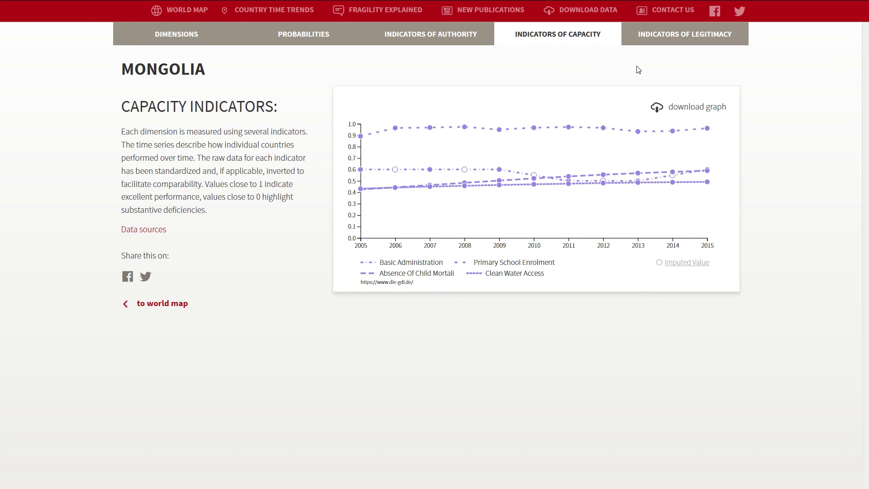
left_click(700, 46)
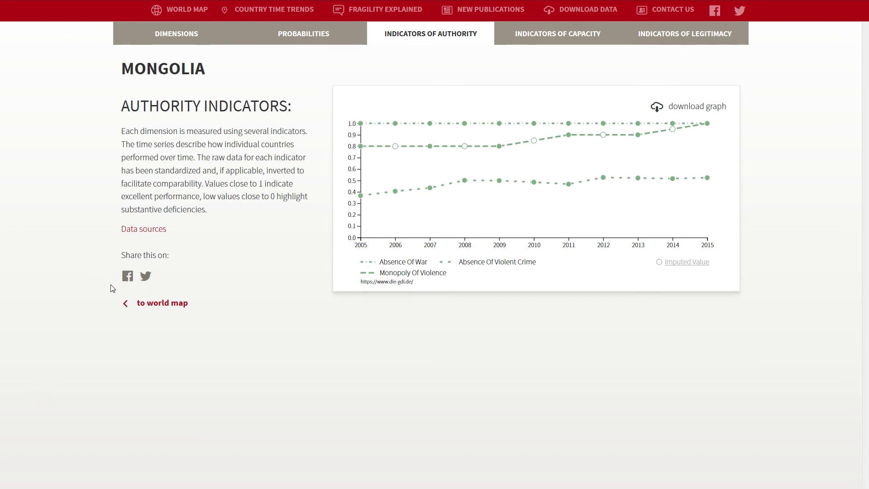
left_click(131, 303)
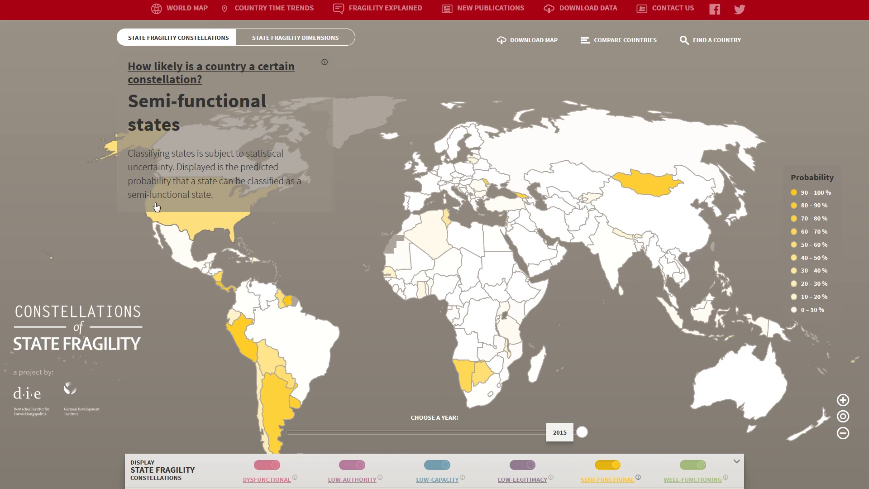
left_click(178, 19)
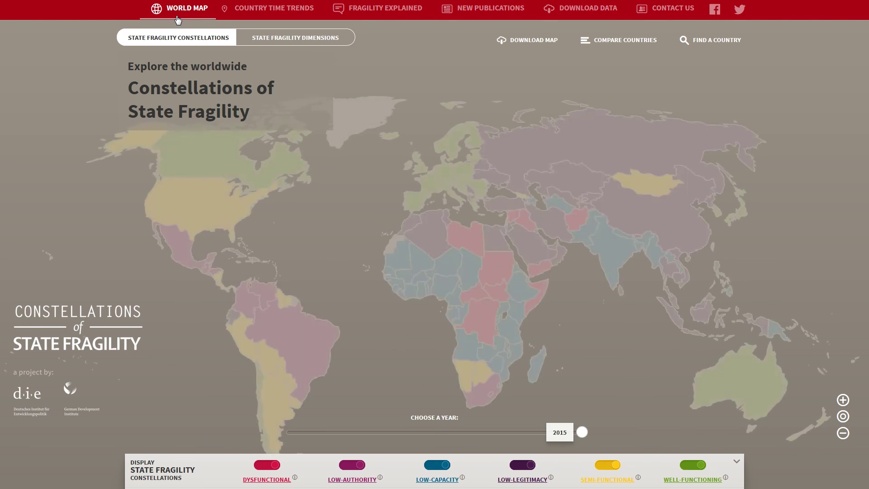
Visit the Download Data, New Publications and Contact Us pages, finishing on Fragility Explained.
left_click(603, 11)
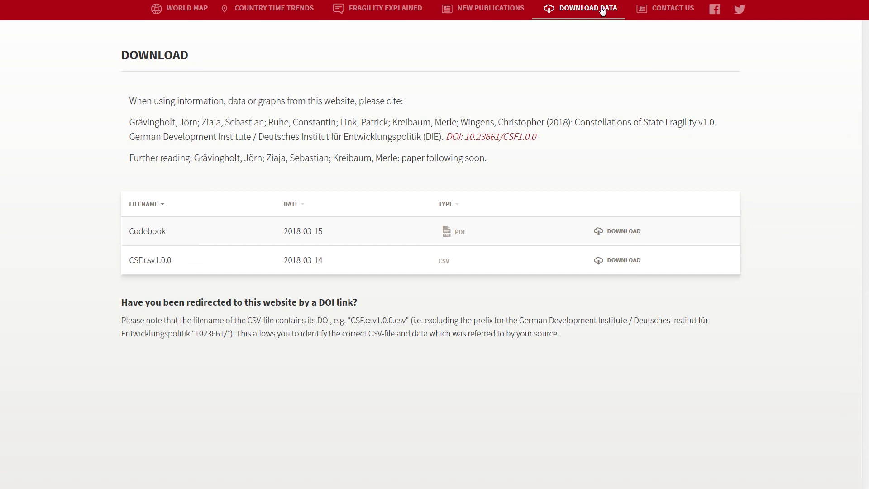
left_click(474, 15)
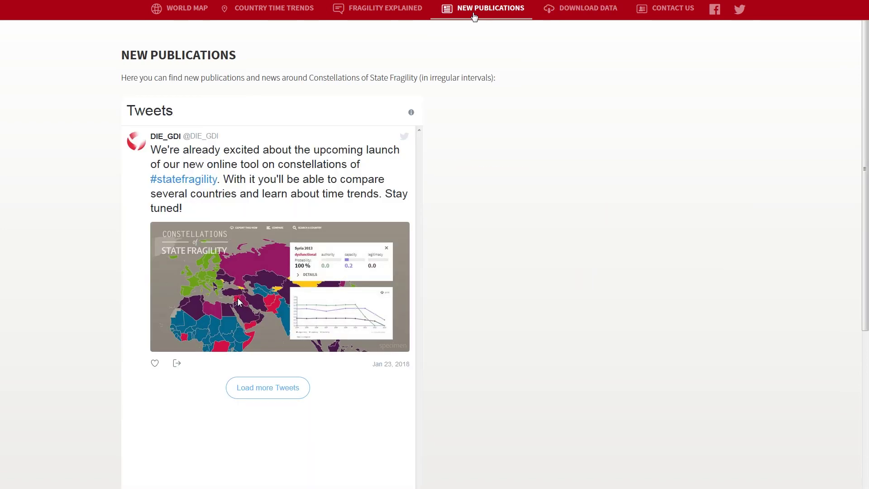
left_click(681, 17)
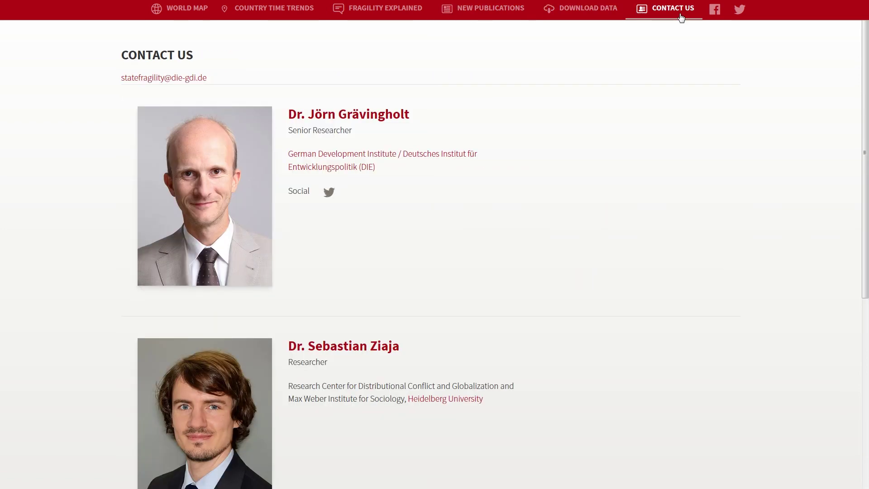
left_click(179, 8)
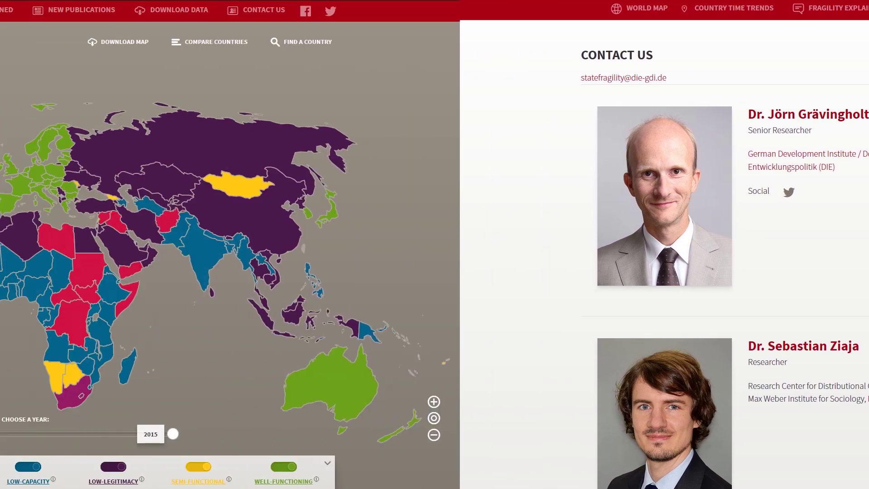
left_click(414, 18)
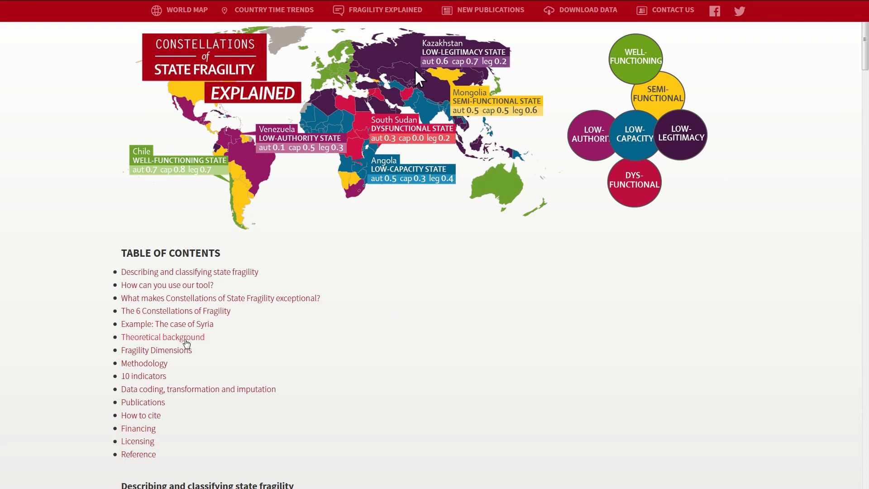
Jump to the Theoretical background, How can you use our tool?, and Methodology sections.
left_click(186, 338)
key("alt+Left")
left_click(209, 286)
key("alt+Left")
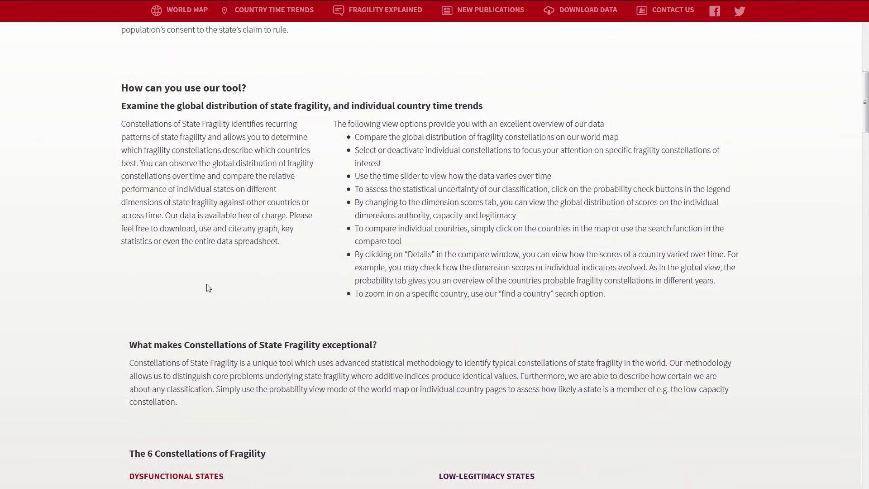
left_click(161, 363)
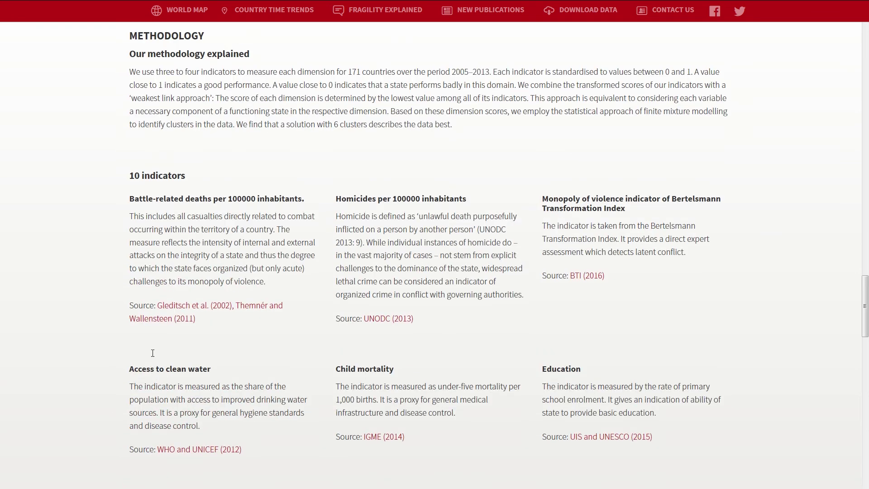
scroll(153, 352, "down", 2)
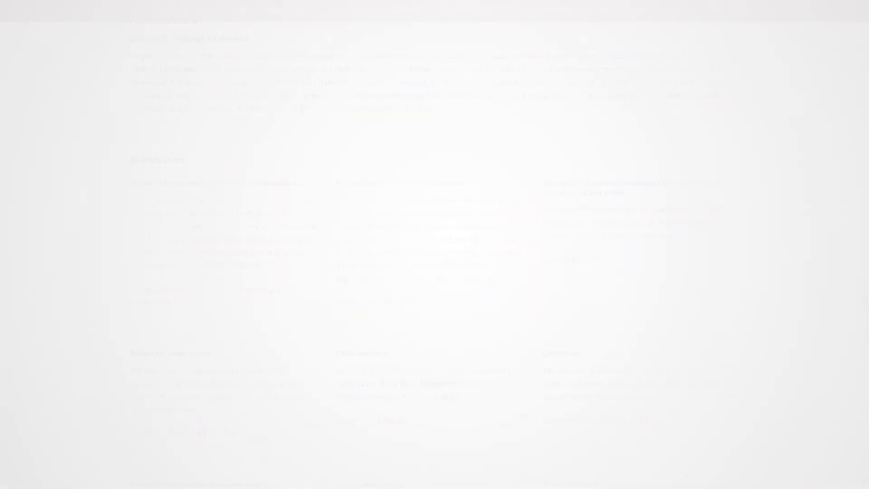